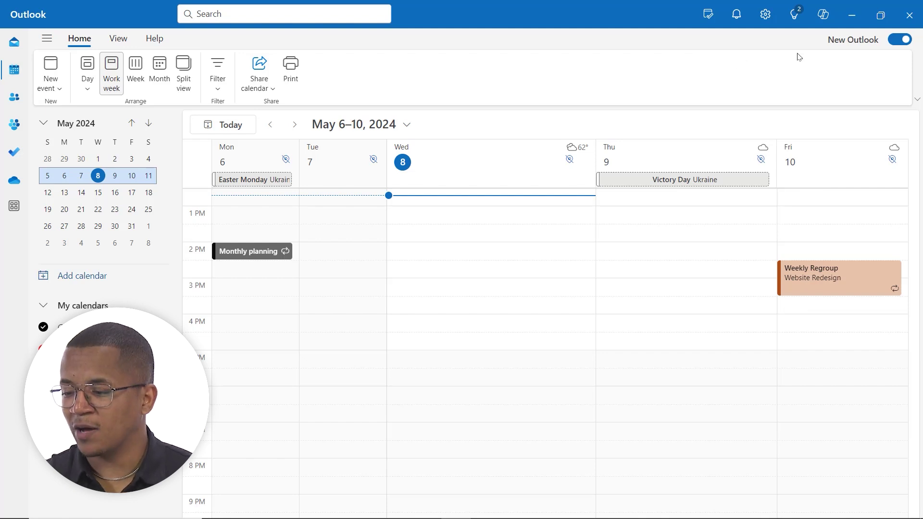
- Open the Copilot pane beside the May 6–10, 2024 work-week calendar
click(823, 24)
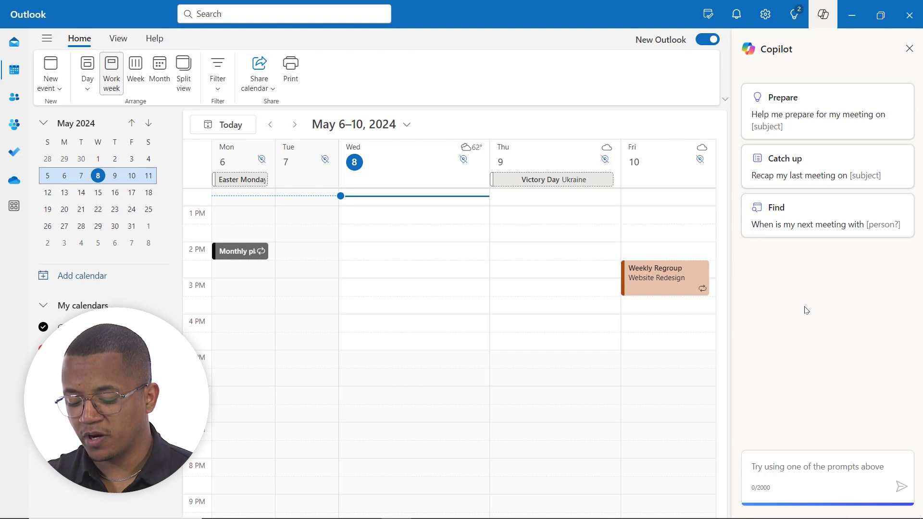
- Ask Copilot for a meeting with two colleagues next Tuesday 9:30am about all-hands preparations and presentation slides, fixing typos
text(Schedule )
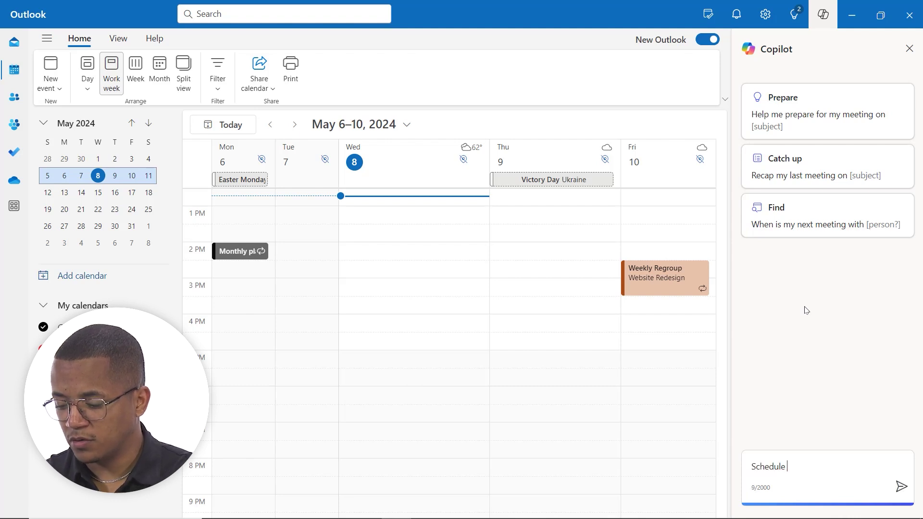
text(a meeting with )
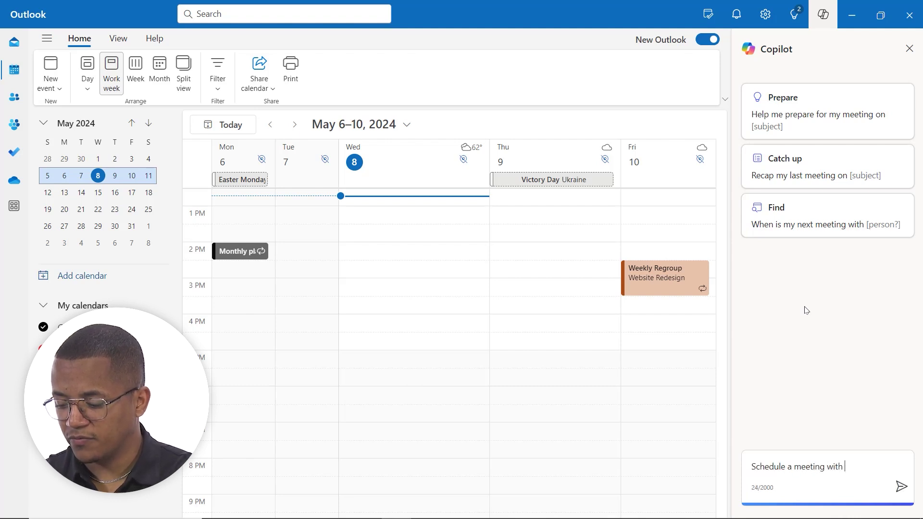
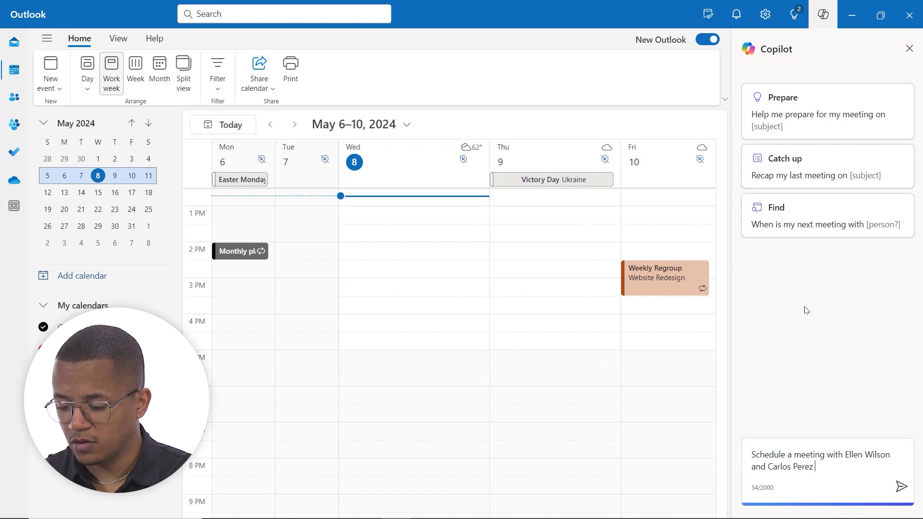
text(for next T)
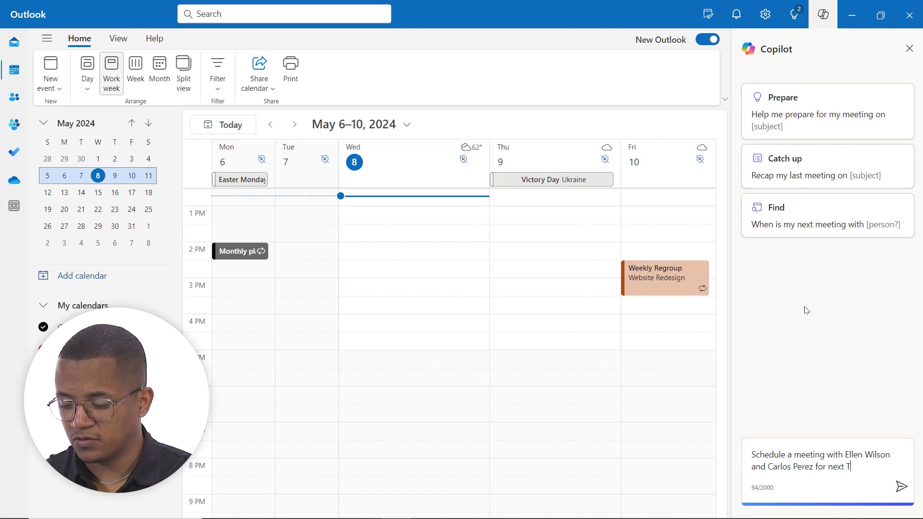
text(uesday at )
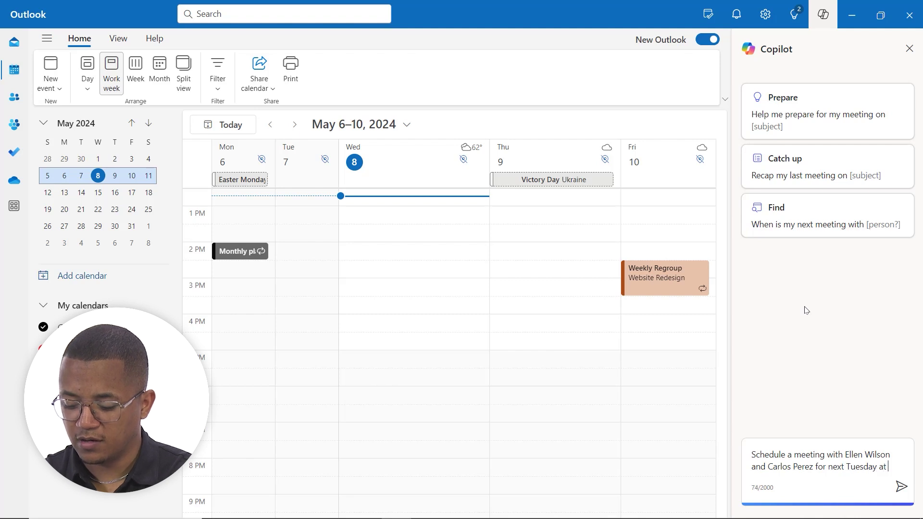
text(9:30)
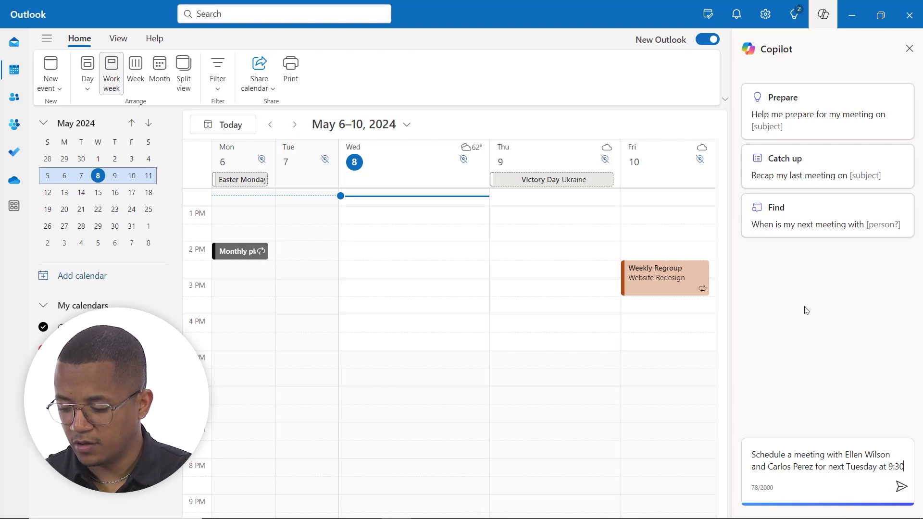
text(am.)
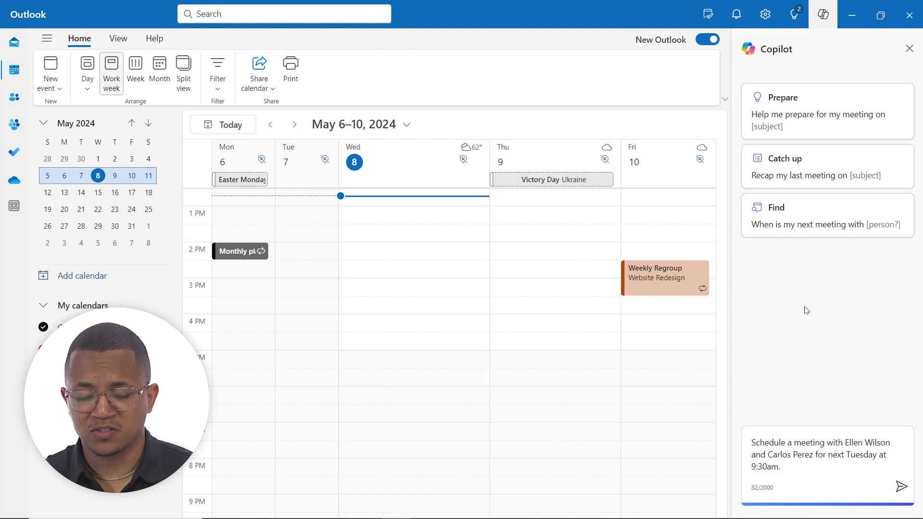
text(This me)
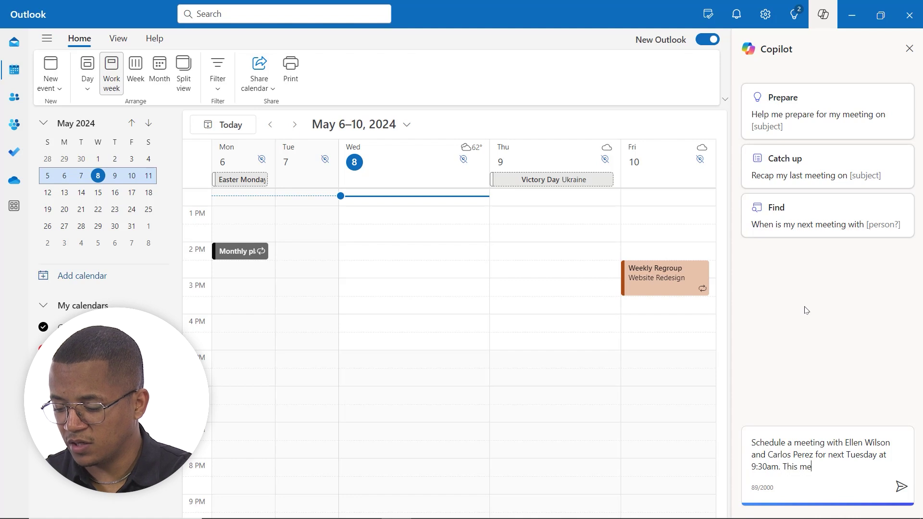
text(eting is focus)
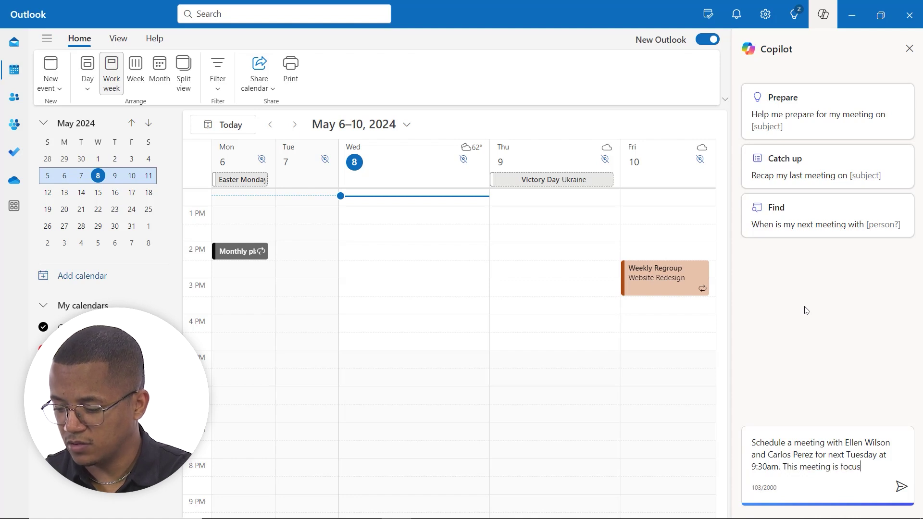
text(ed on prep)
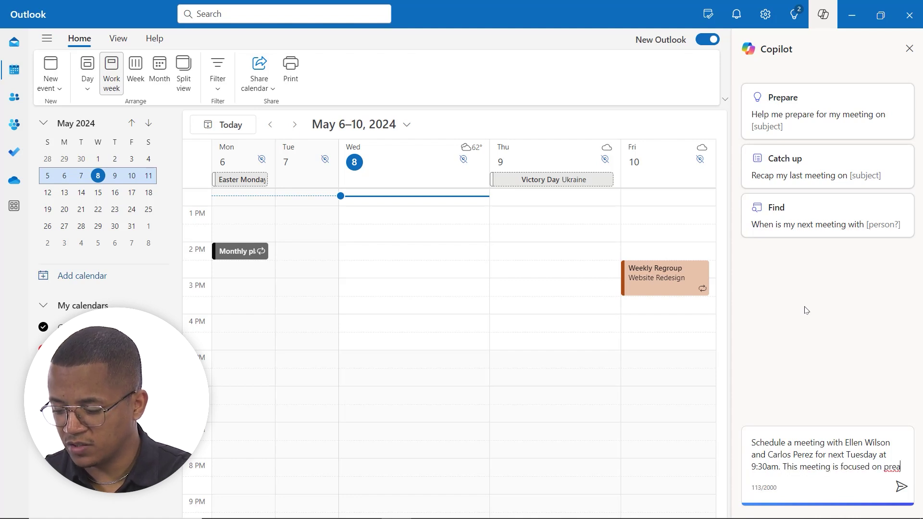
text(artions)
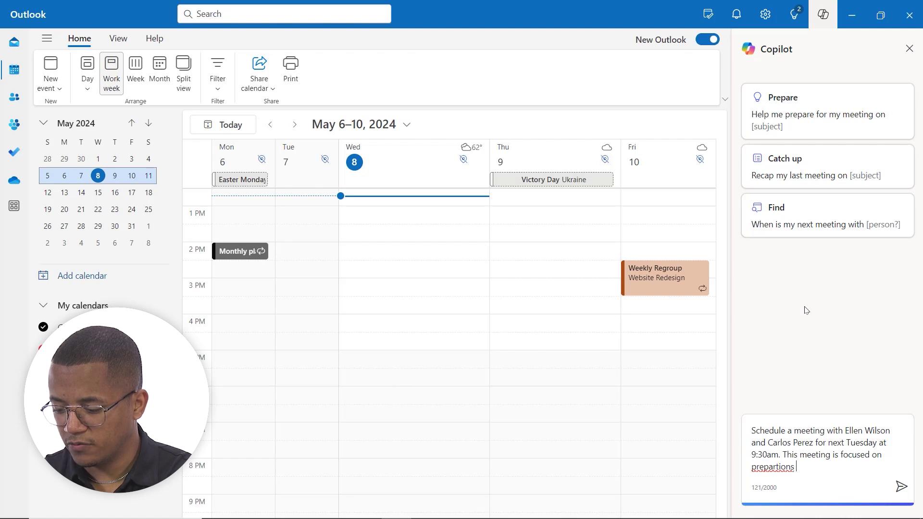
text( for our all )
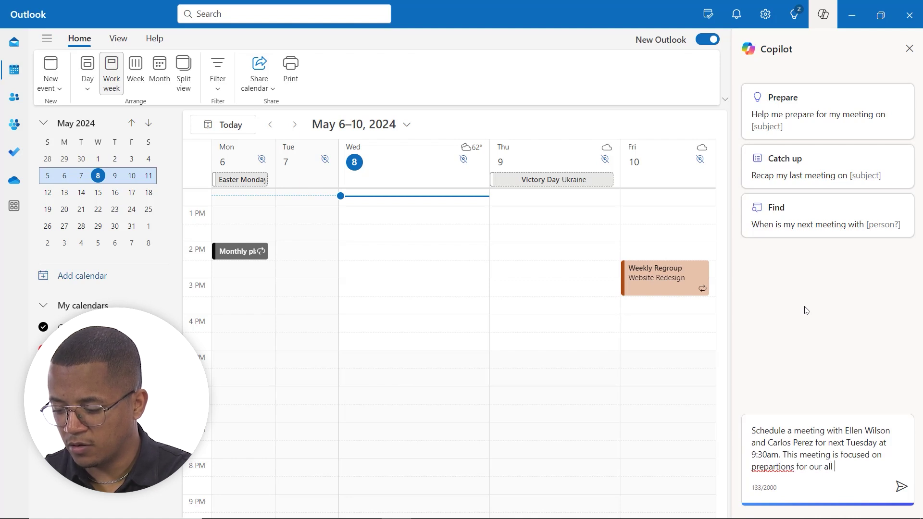
text(hands team meeting )
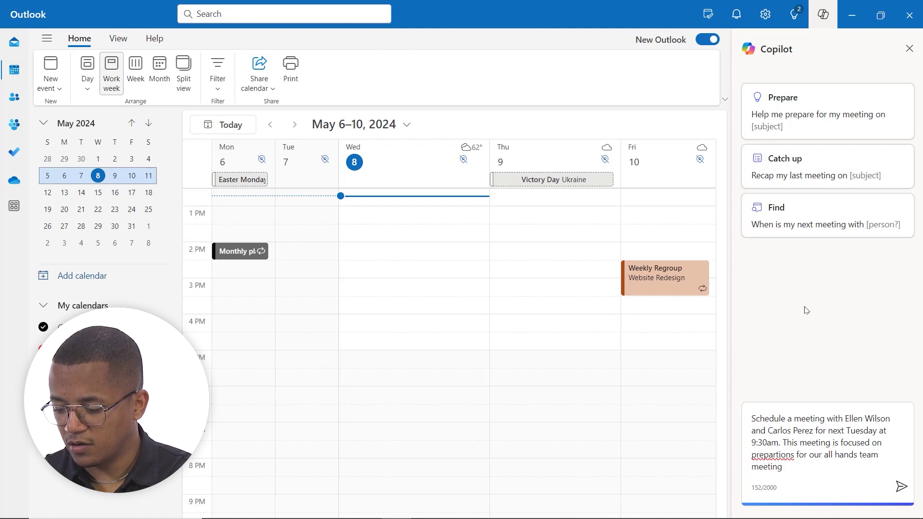
text(on Ma)
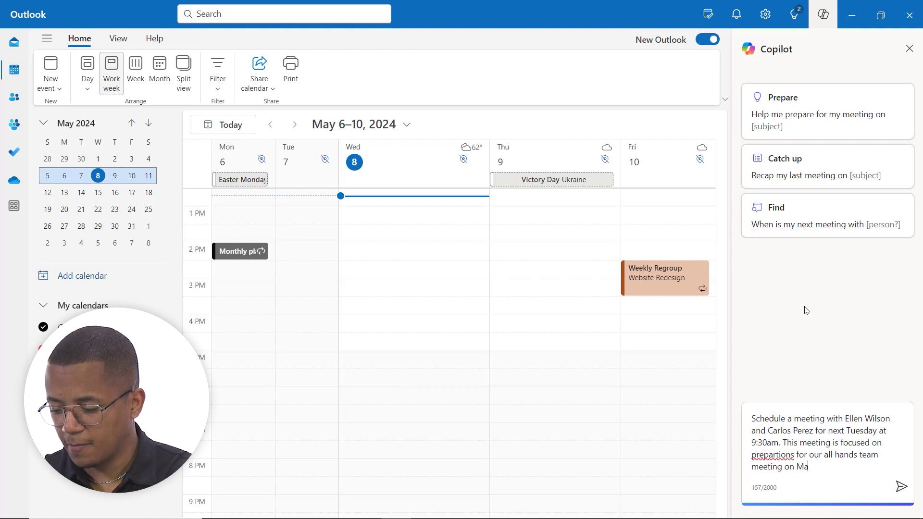
text(y 19th)
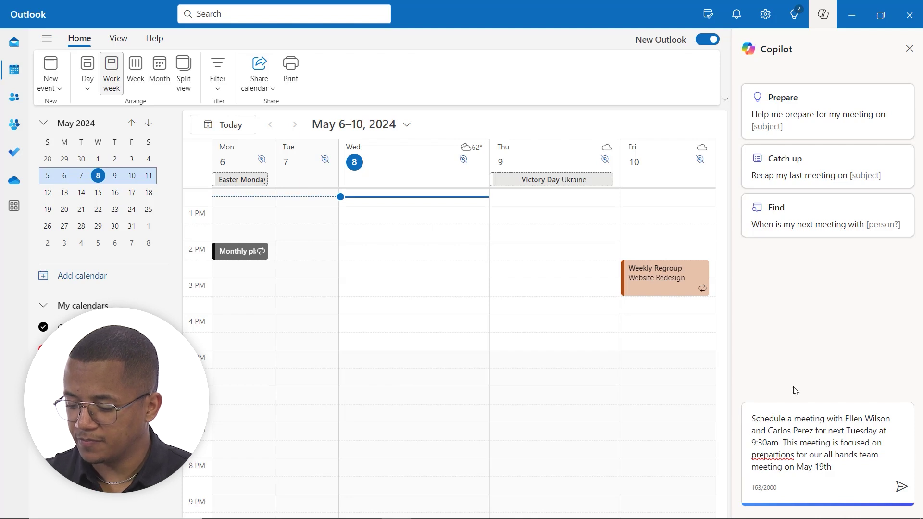
double_click(782, 457)
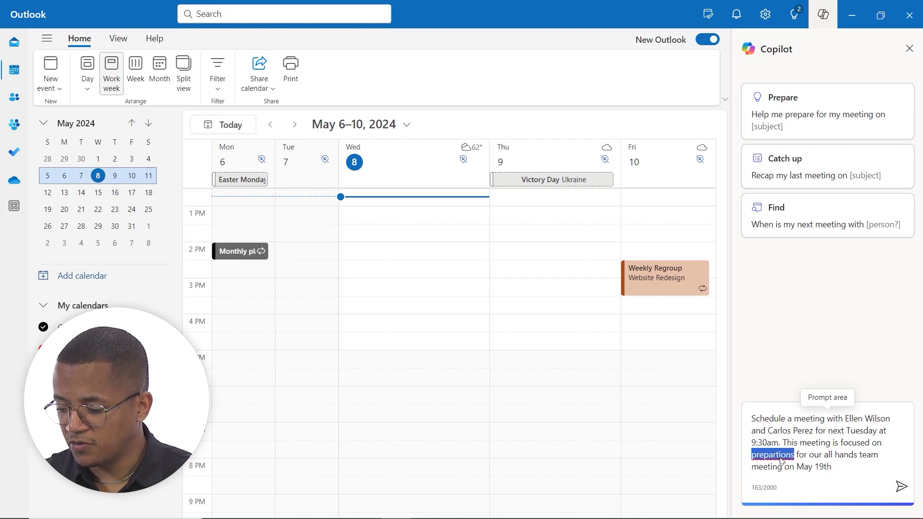
text(Prepa)
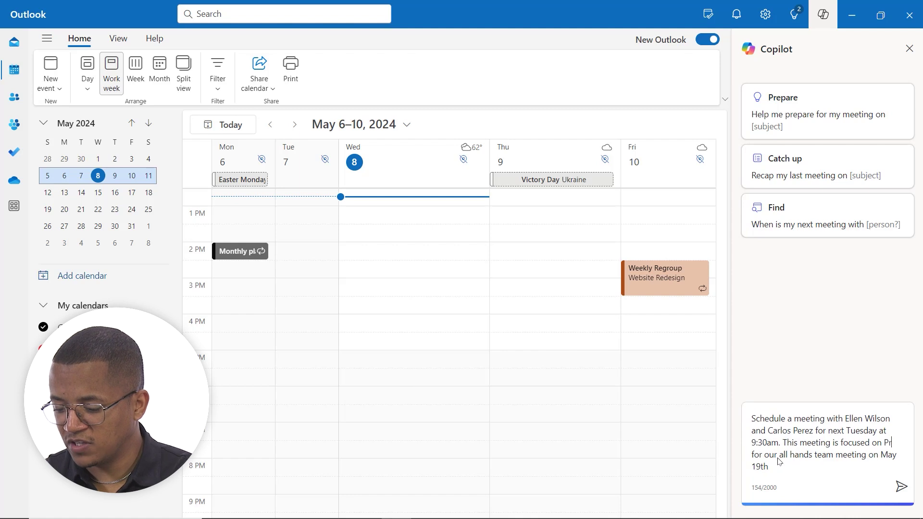
text(rations for our all )
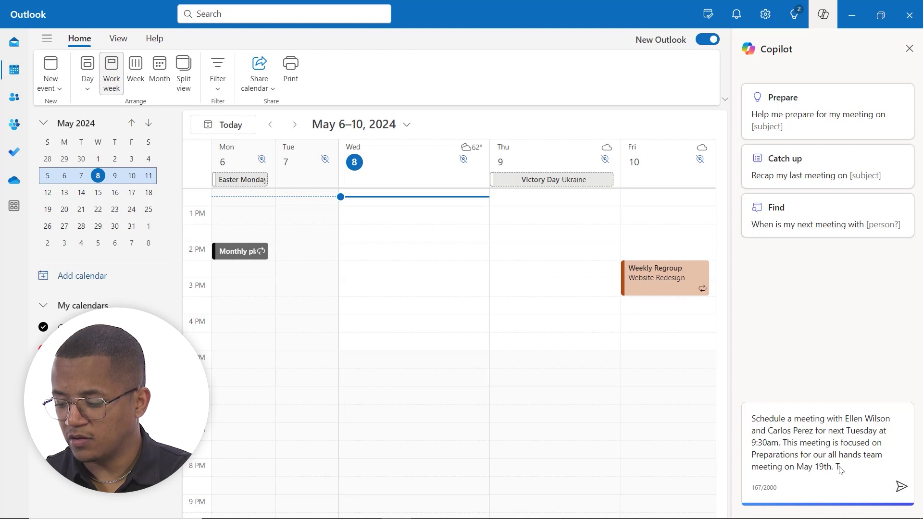
text(hands team meeting on May 19th. This meeting )
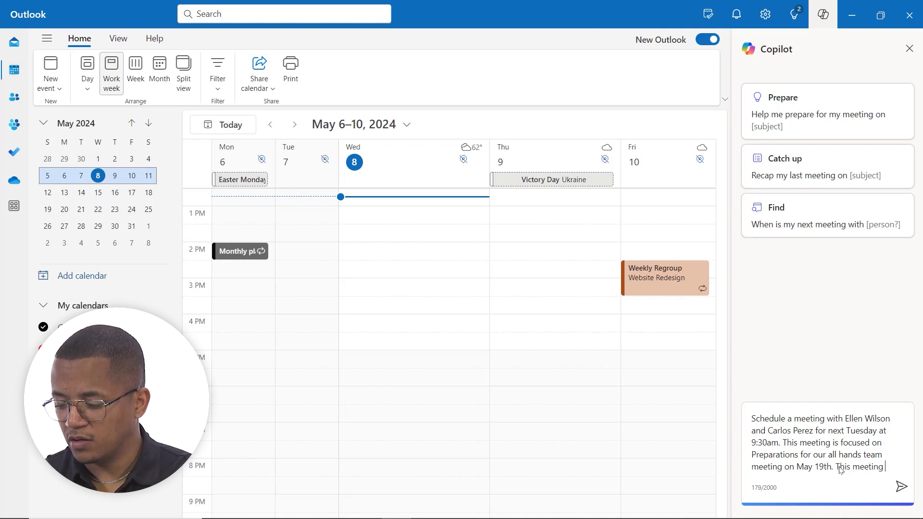
text(is to check in)
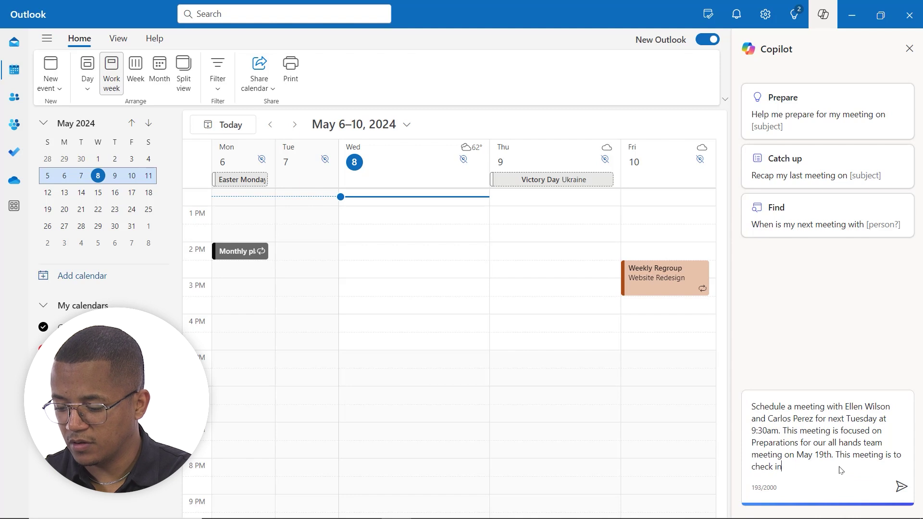
text( on t)
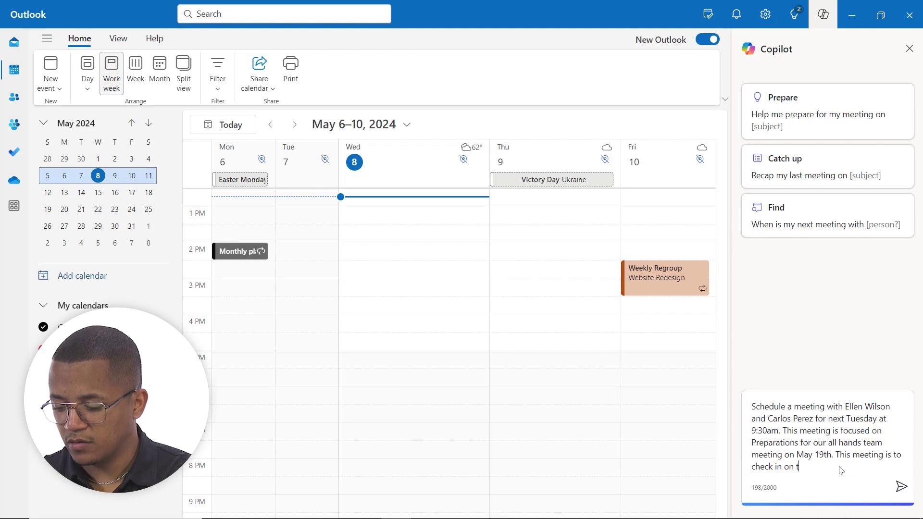
text(heir prog)
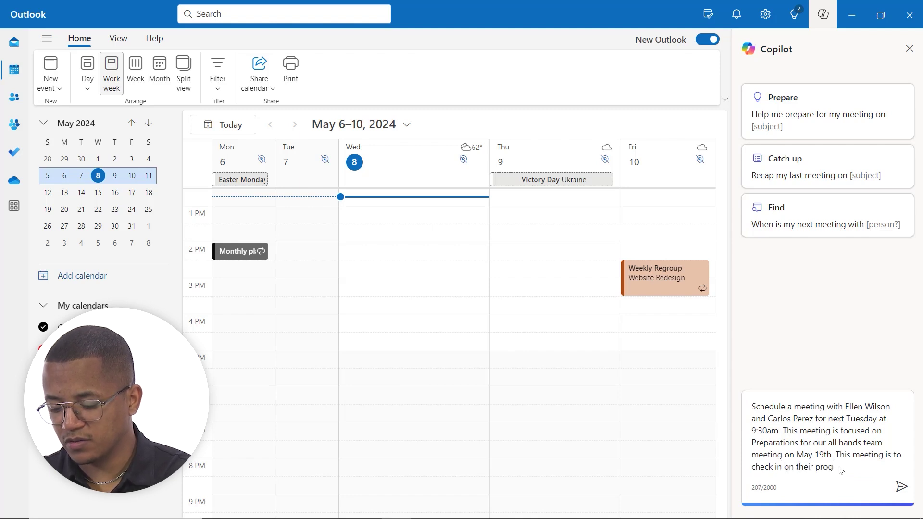
text(ress regardng t)
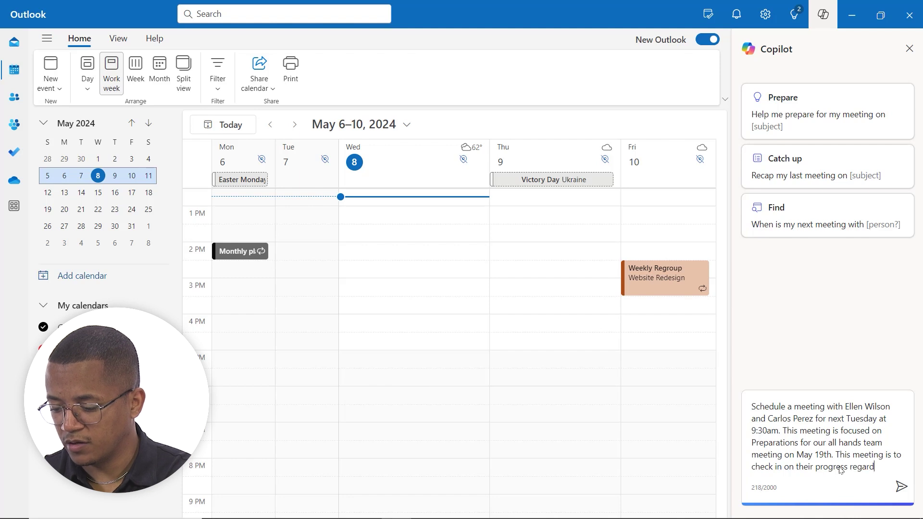
key(BackSpace)
key(BackSpace)
key(BackSpace)
key(BackSpace)
text(i)
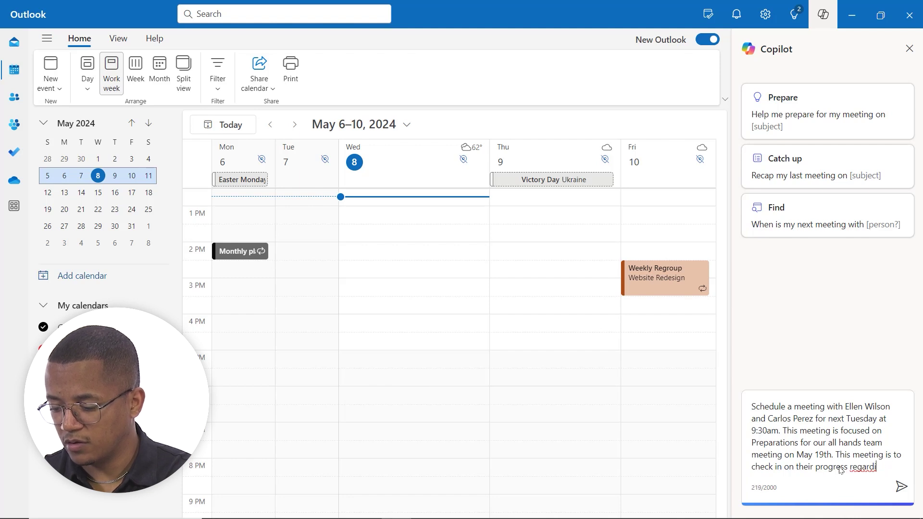
text(ng the presenta)
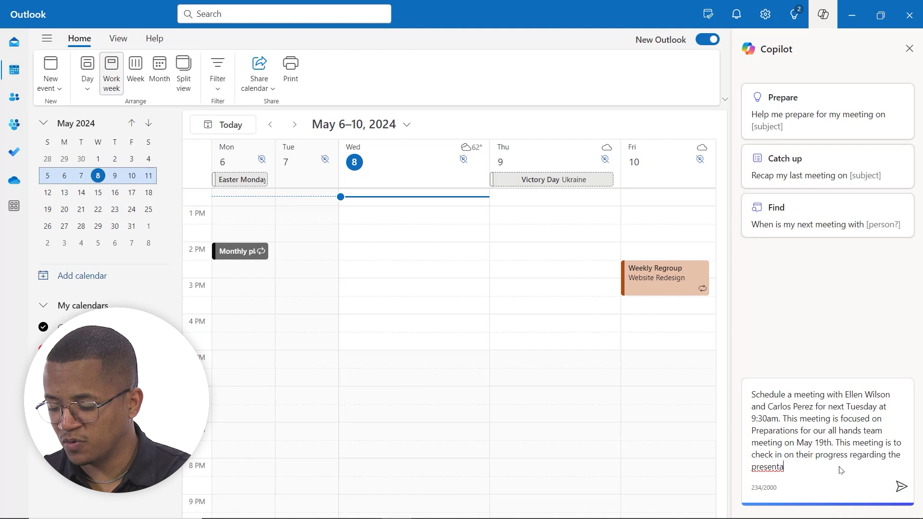
text(tions sli)
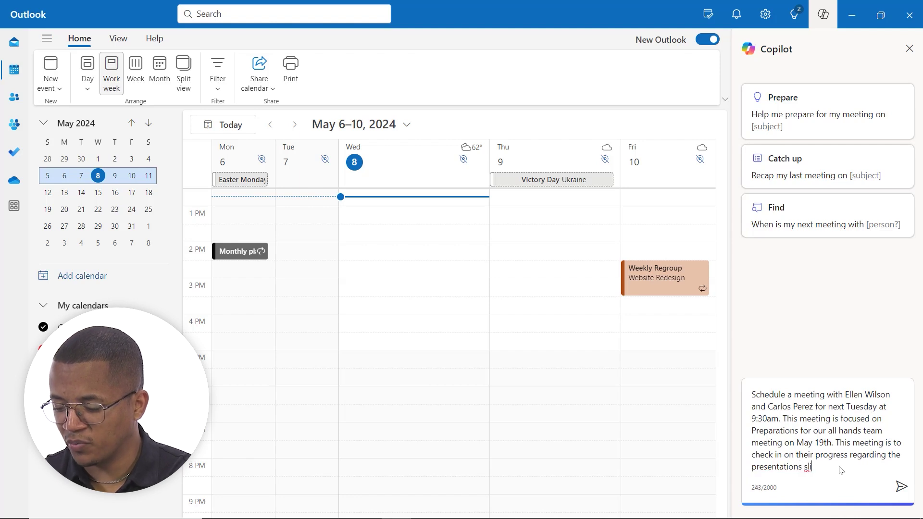
key(BackSpace)
key(BackSpace)
key(BackSpace)
key(BackSpace)
key(BackSpace)
text( slides)
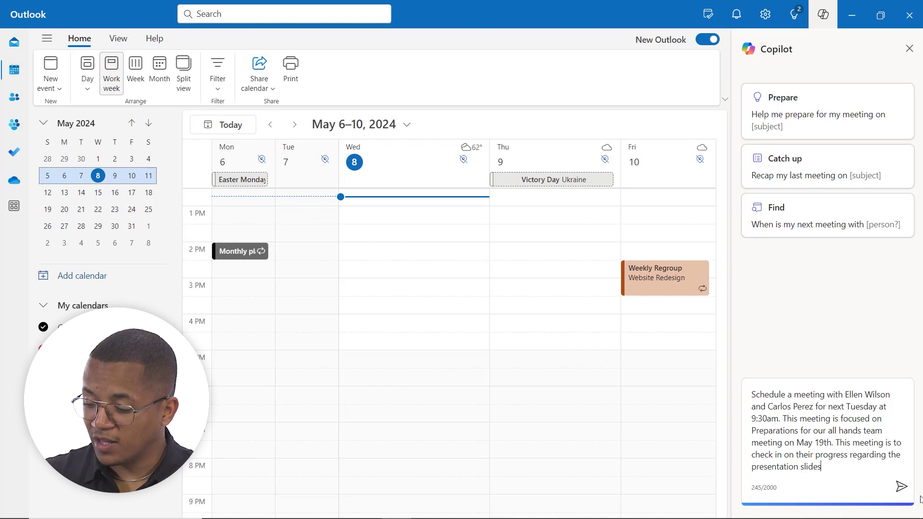
- Submit the meeting request so Copilot offers to send the Tuesday 9:30am invitation
click(901, 486)
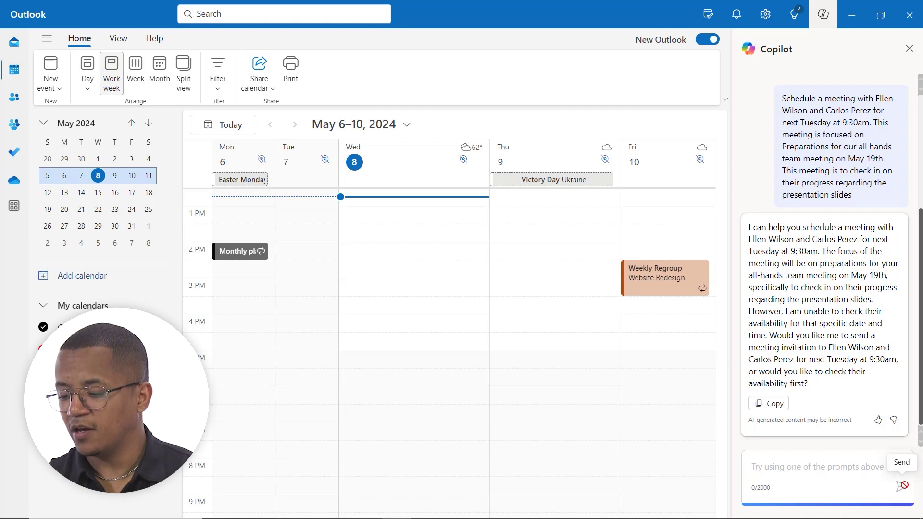
- Reply 'Yes, send' so Copilot sends the invitation, then close the Copilot pane
text(YEs)
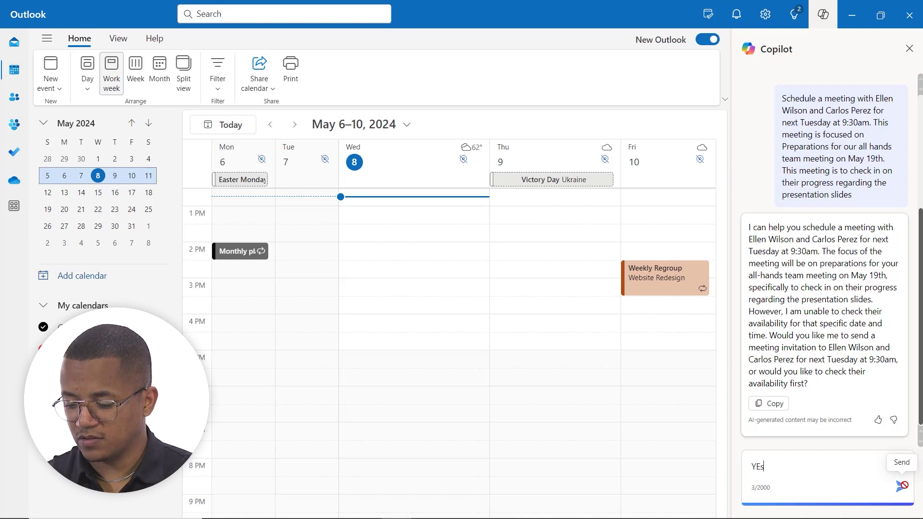
key(BackSpace)
key(BackSpace)
text(es, send)
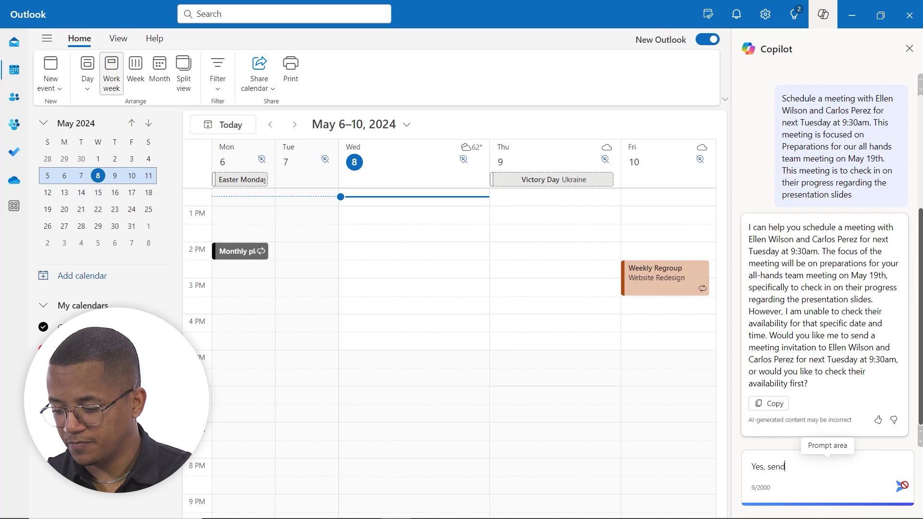
click(900, 486)
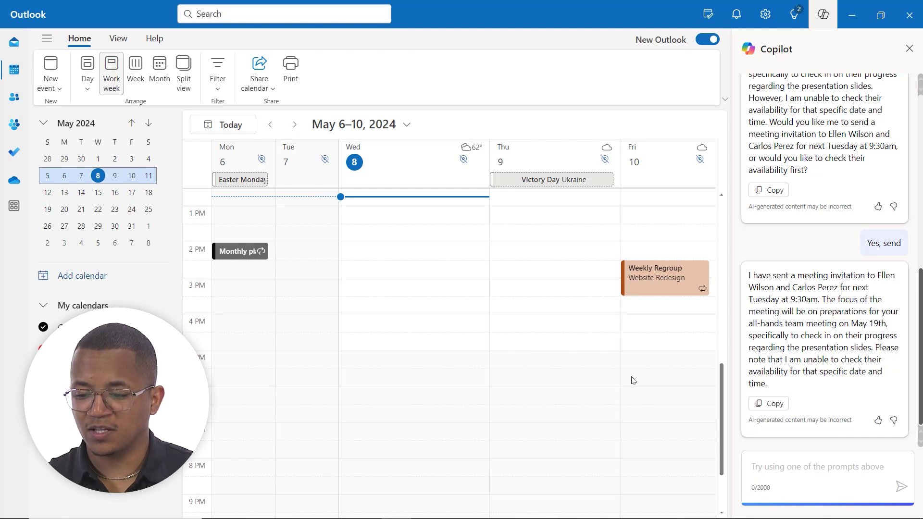
click(909, 49)
- Move the calendar to the May 13–17, 2024 work week and scroll through its schedule
click(297, 126)
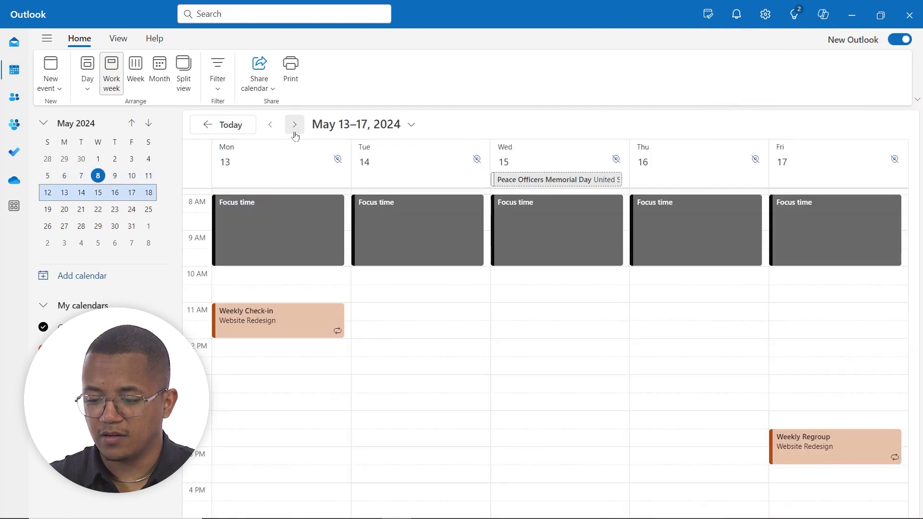
scroll(343, 297, up, 1)
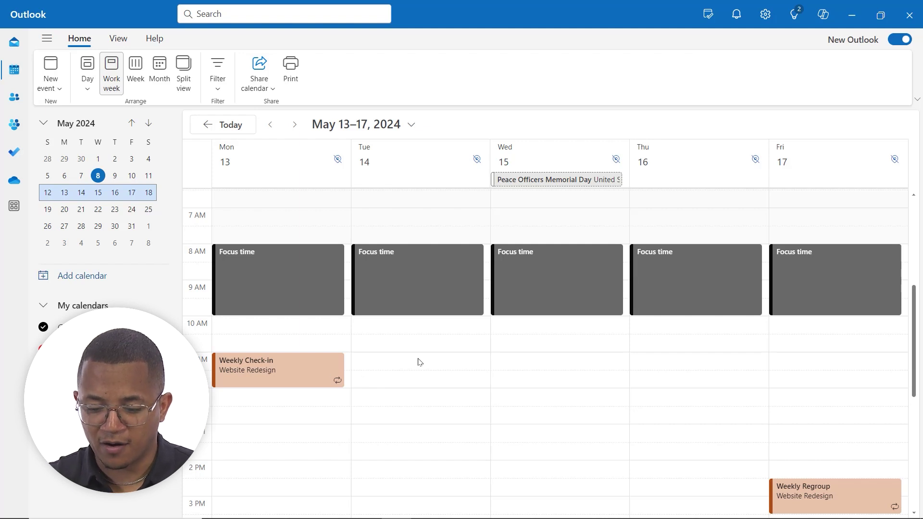
scroll(420, 362, down, 1)
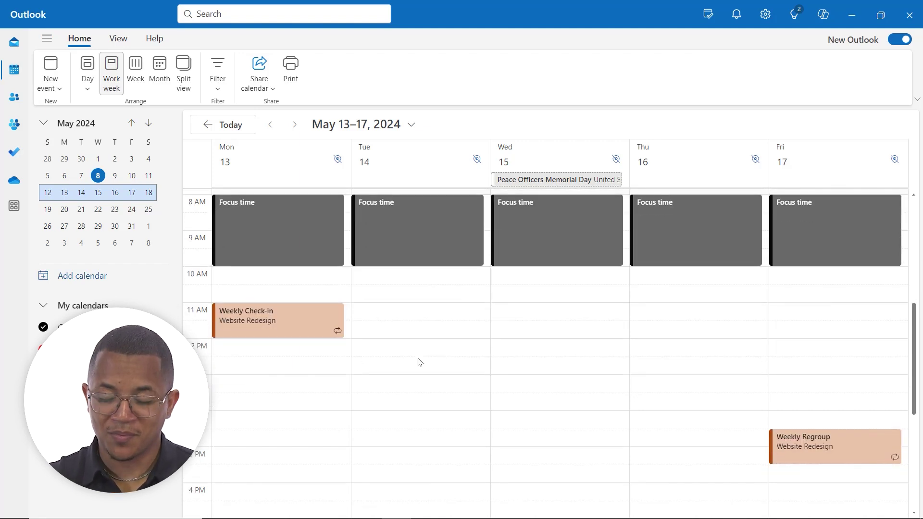